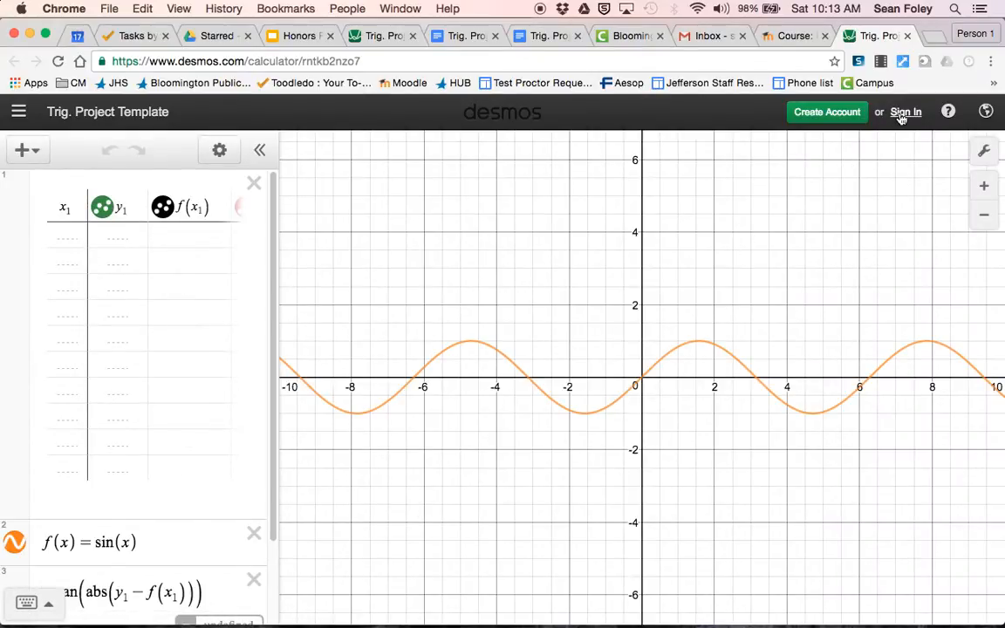
Step: Sign in to Desmos with the Google account
click(902, 114)
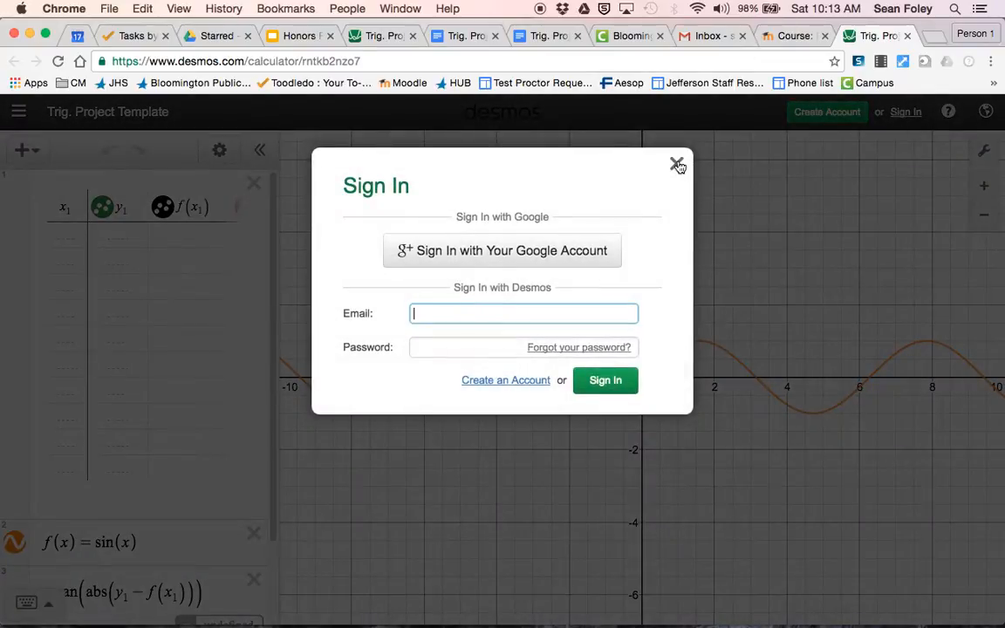
click(496, 249)
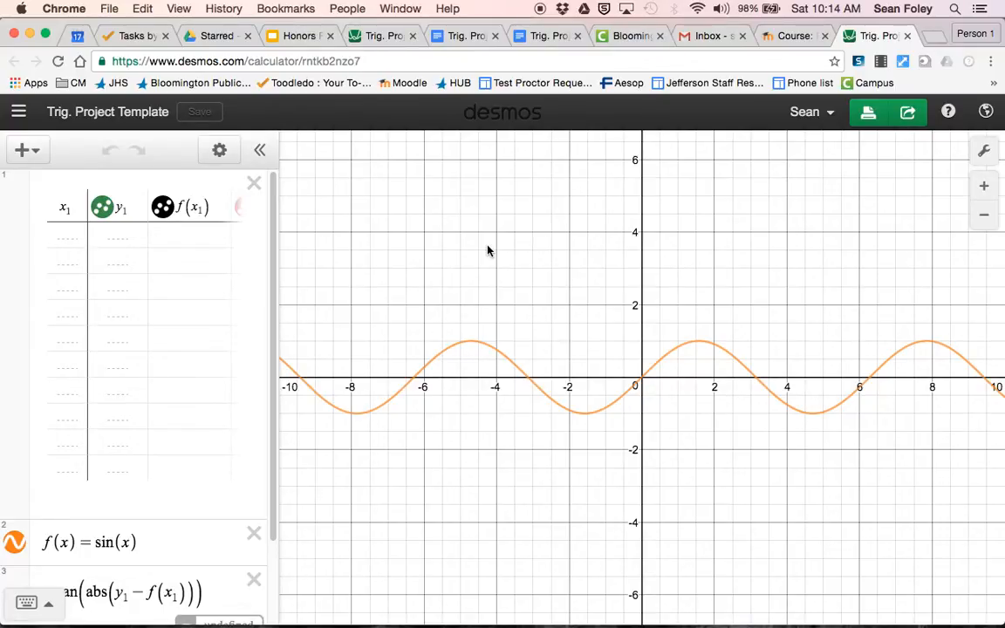
Step: Enter the data points (1, 50) and (2, 53) in the first two rows of the table
click(67, 237)
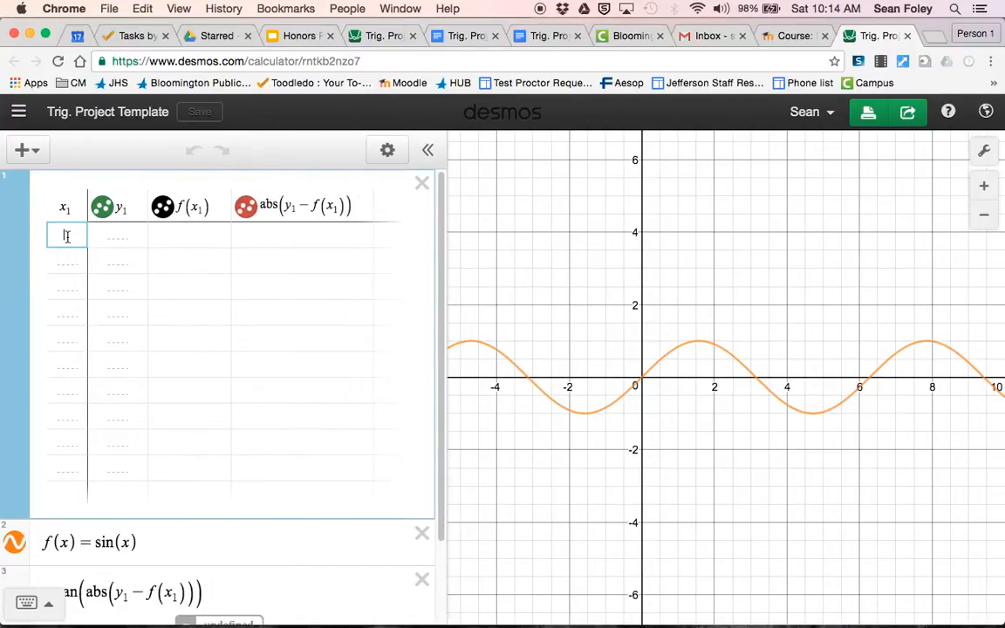
text(1)
key(Tab)
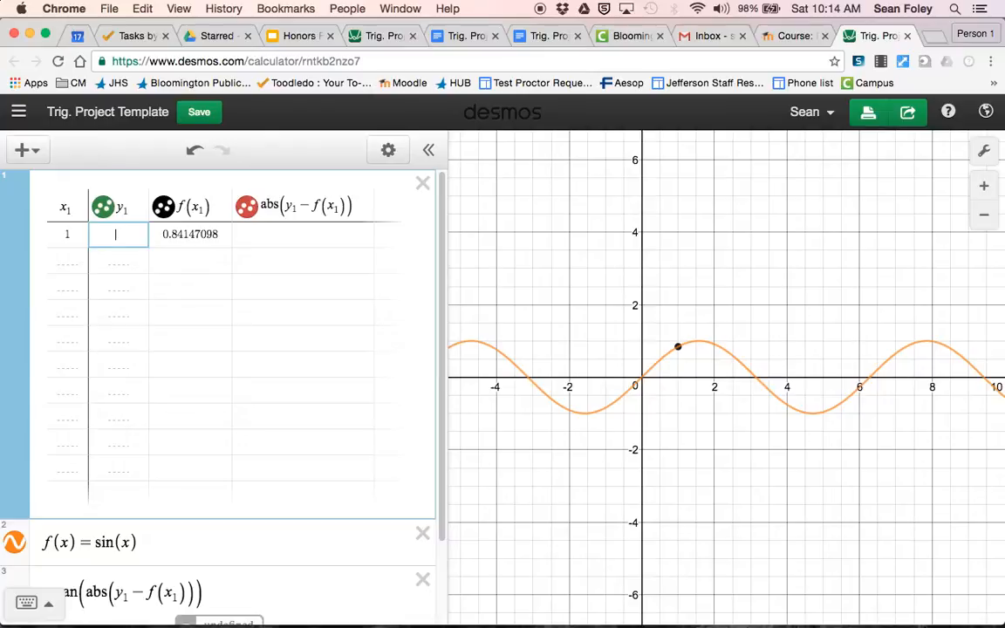
text(50)
key(Return)
text(2)
key(Tab)
text(53)
key(Return)
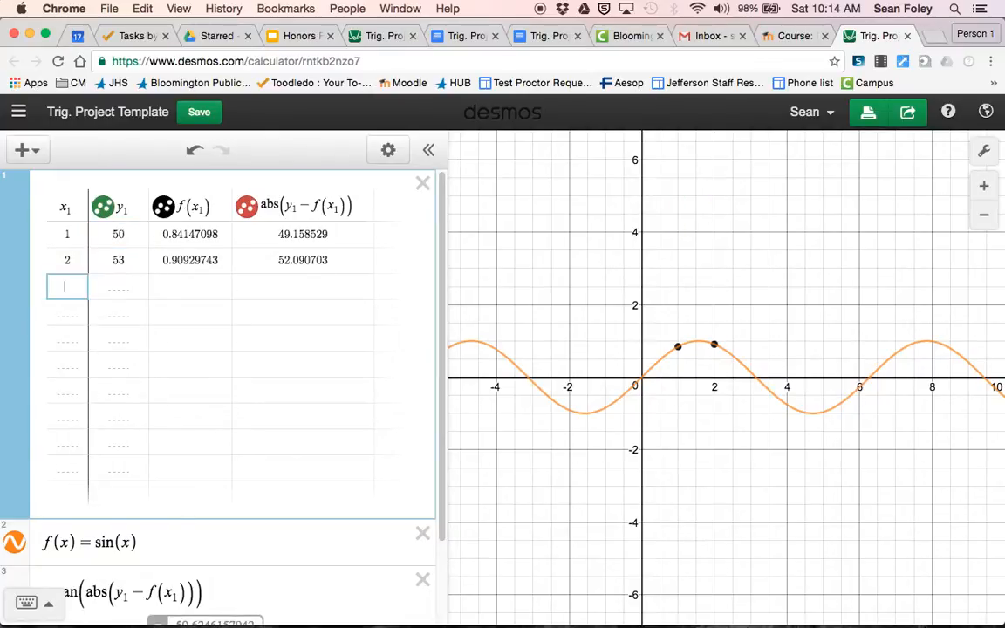
Step: Add the data points (3, 55), (4, 54) and (5, 51) to the next three table rows
text(3)
key(Tab)
text(55)
key(Return)
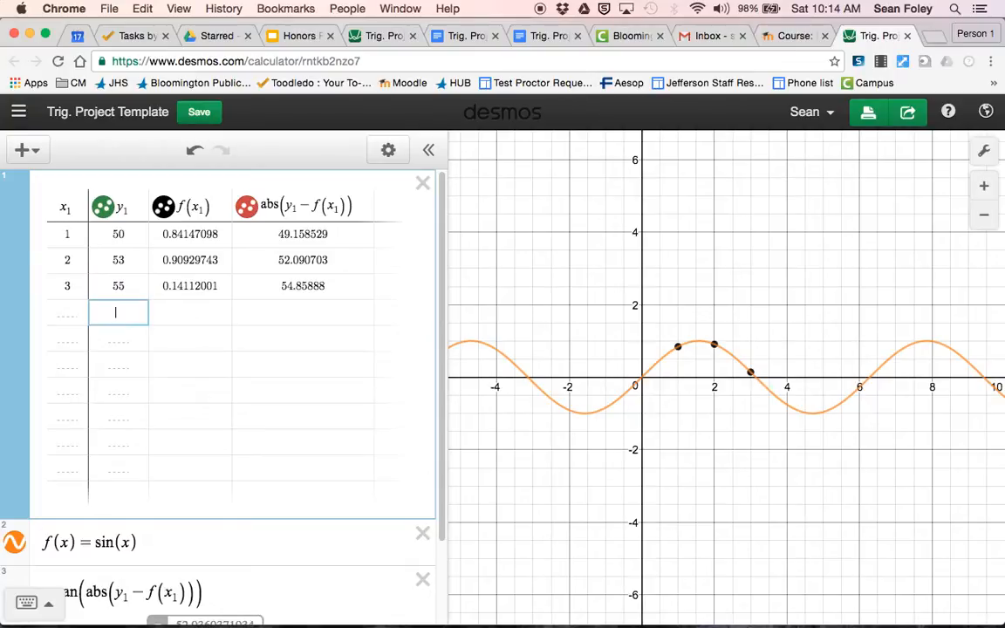
text(4)
key(Tab)
text(54)
key(Return)
key(Left)
text(5)
key(Tab)
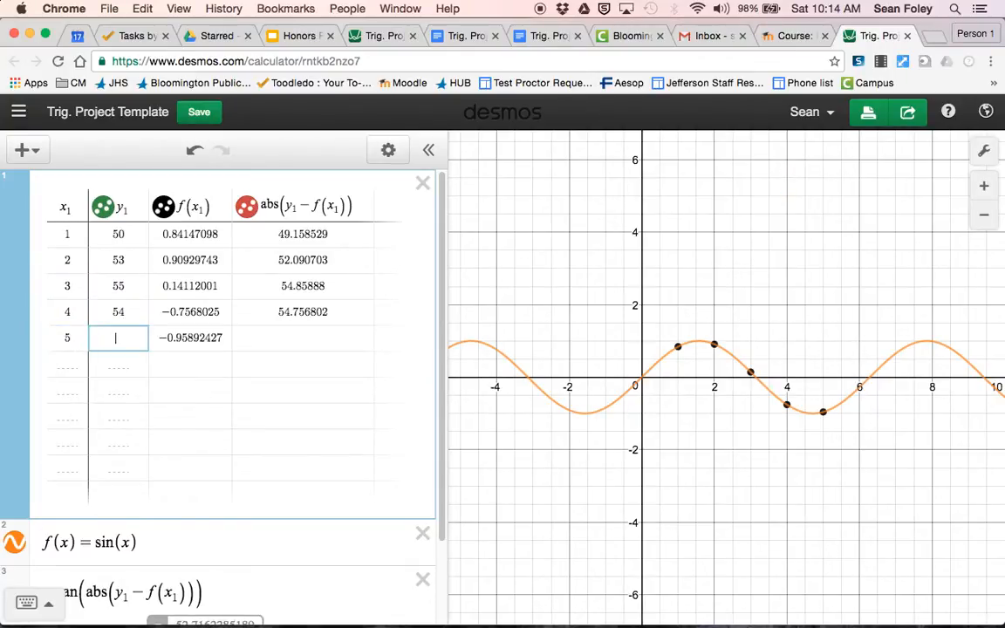
text(51)
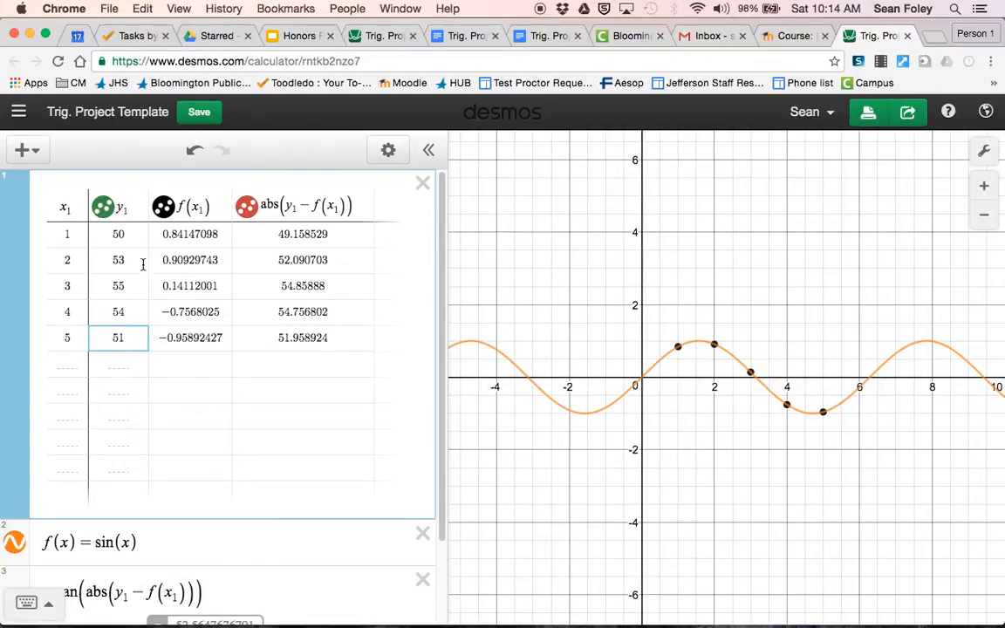
Step: Look over a wider area of the graph to find where the table's data points are plotted
drag(751, 253, 677, 541)
drag(679, 372, 643, 611)
drag(655, 314, 663, 88)
drag(655, 311, 642, 144)
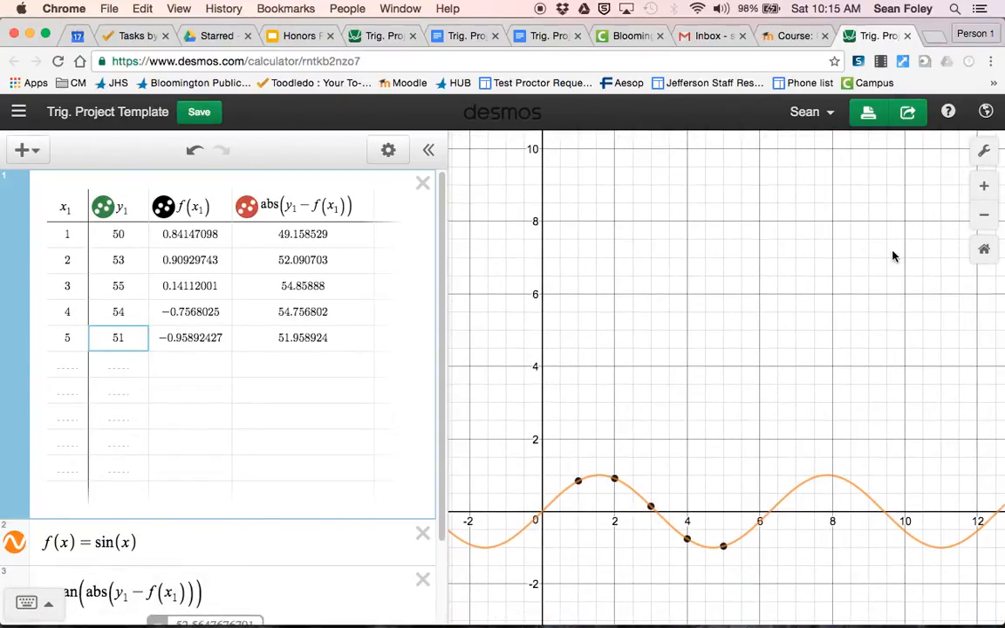
click(984, 216)
click(986, 220)
click(987, 220)
click(987, 220)
drag(733, 262, 698, 287)
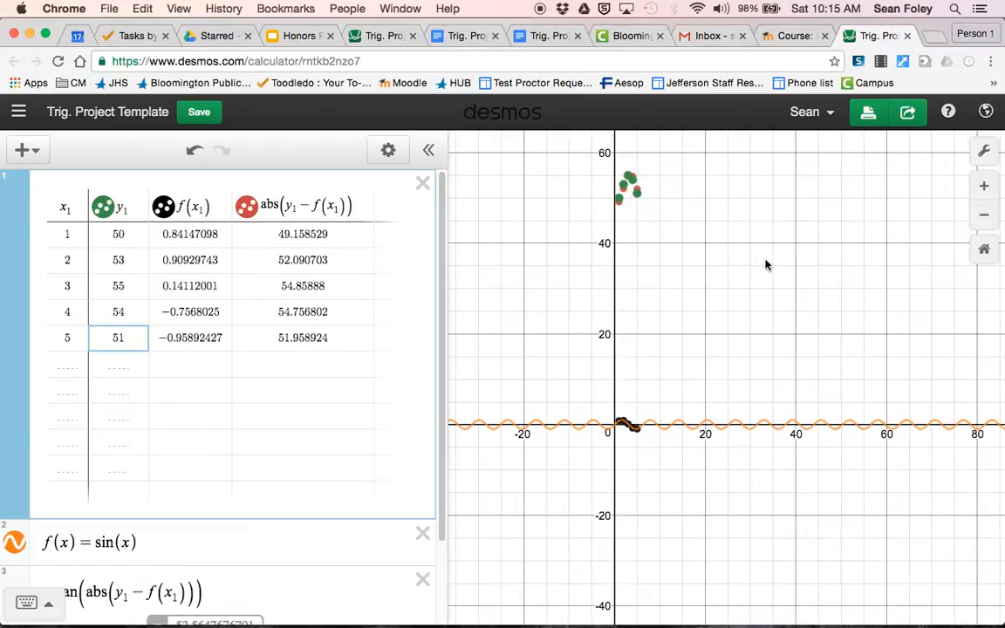
Step: Set the graph bounds to 0 ≤ x ≤ 6 and -5 ≤ y ≤ 60
click(983, 150)
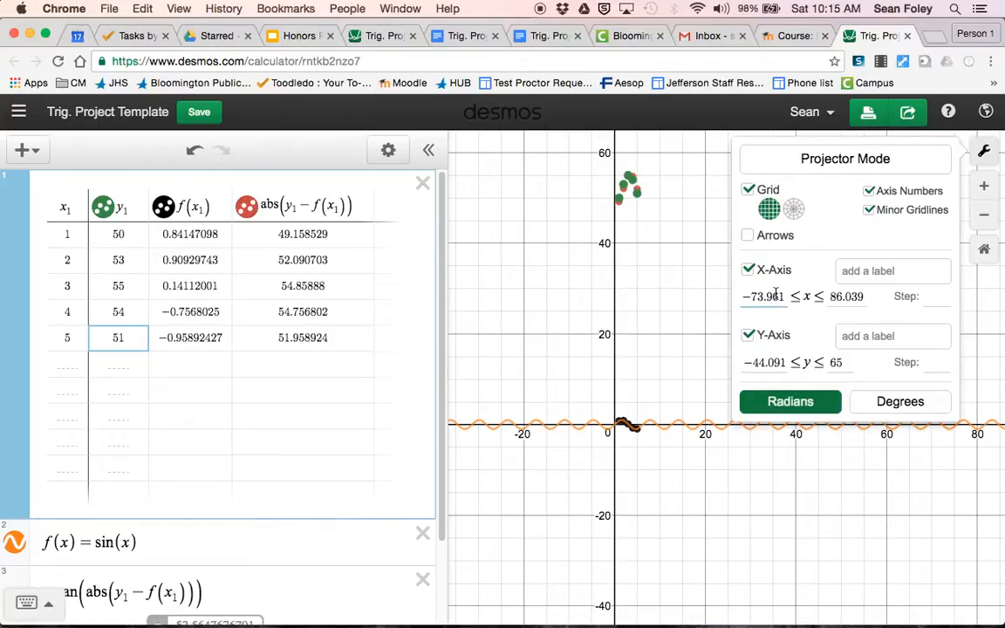
drag(786, 298, 731, 298)
text(0)
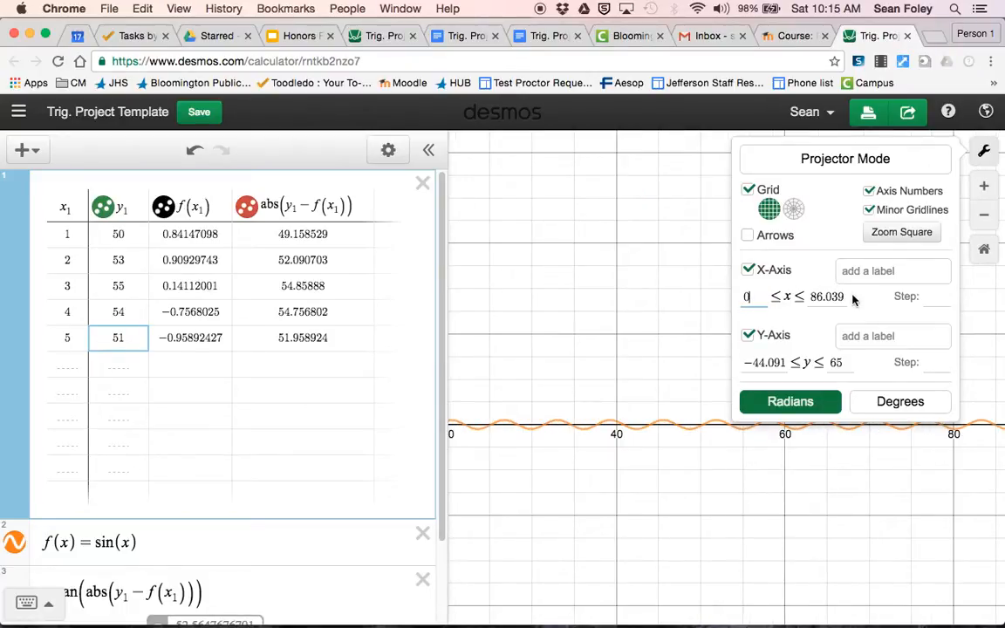
drag(845, 295, 804, 296)
text(6)
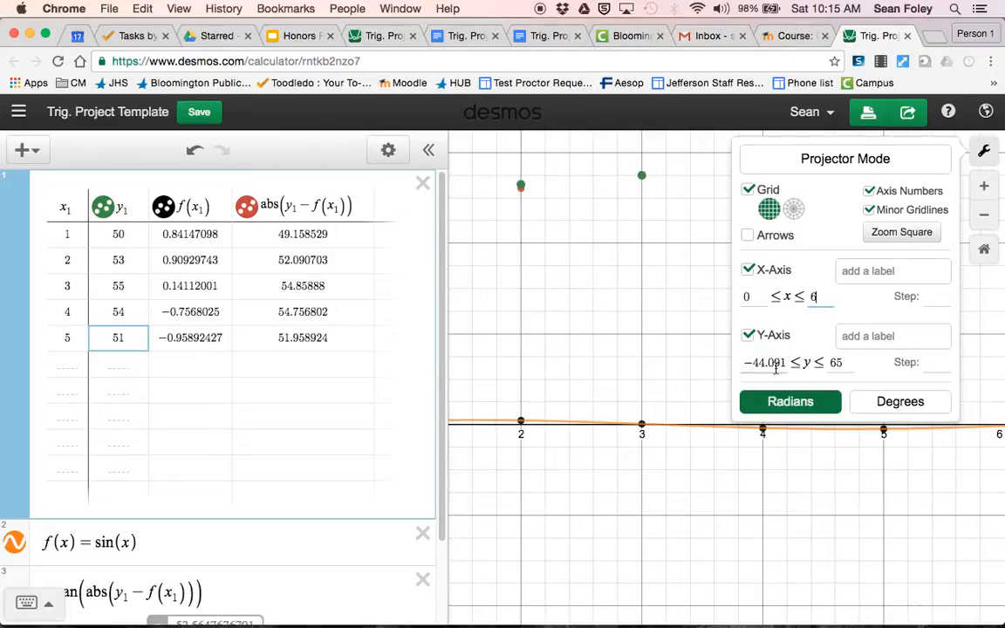
drag(783, 365, 741, 362)
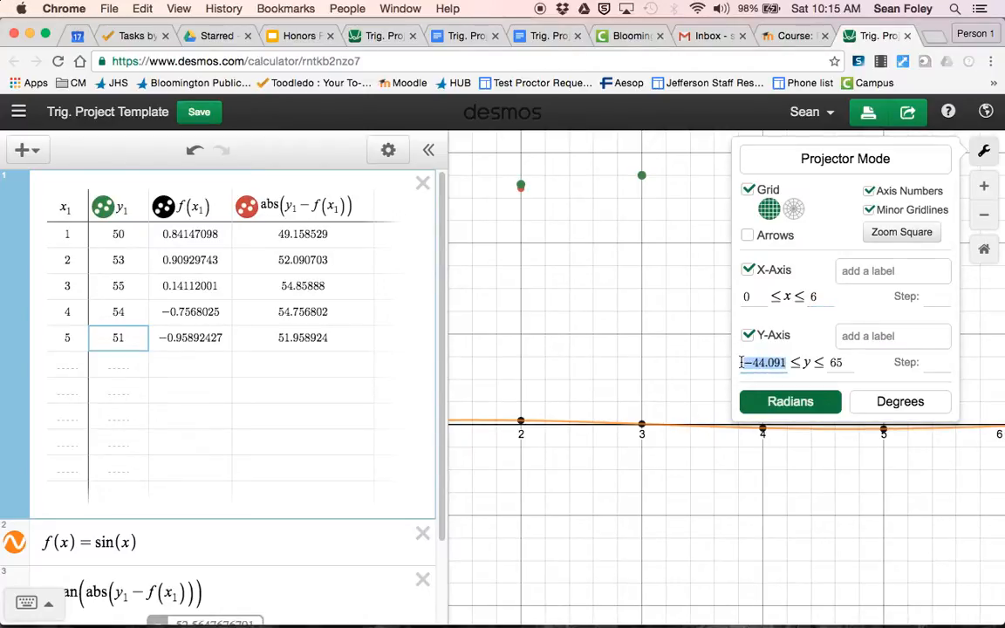
text(-5)
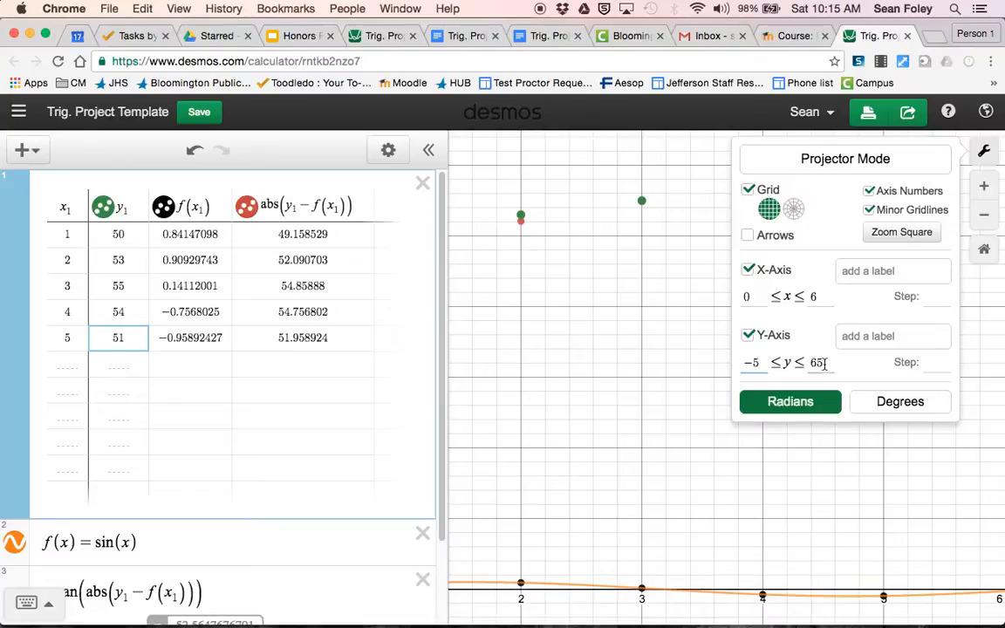
drag(825, 362, 803, 365)
text(60)
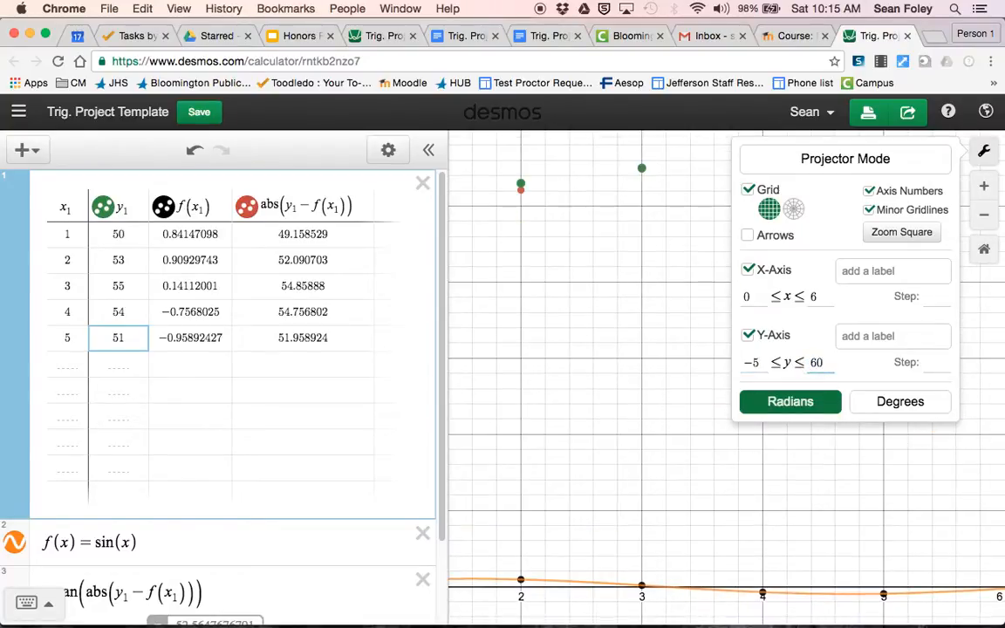
Step: Label the x-axis "months" and the y-axis "avg. high temp."
click(881, 270)
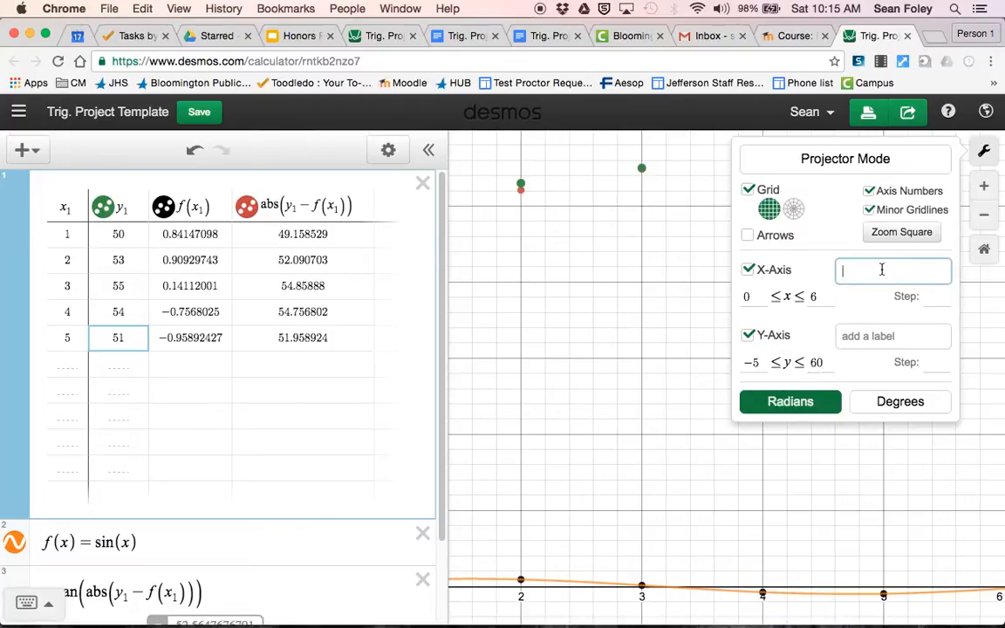
text(months)
click(869, 338)
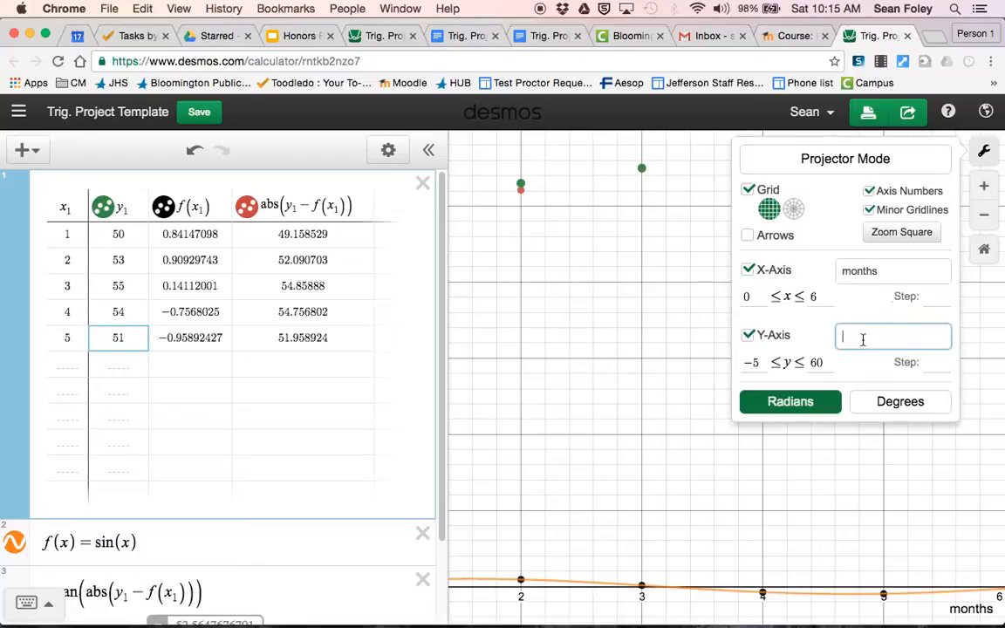
text(avg. high temp.)
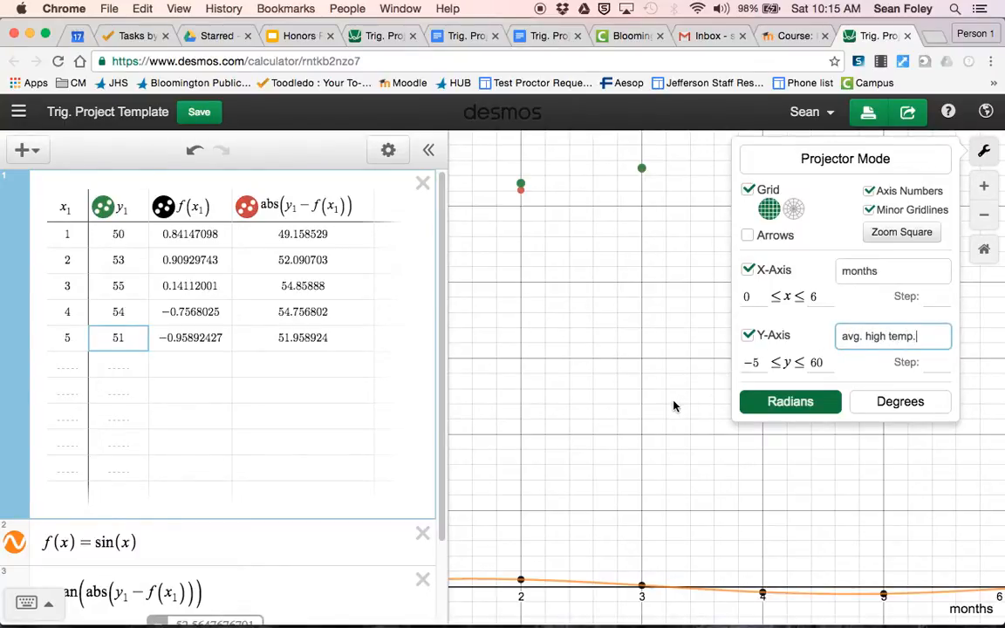
click(608, 366)
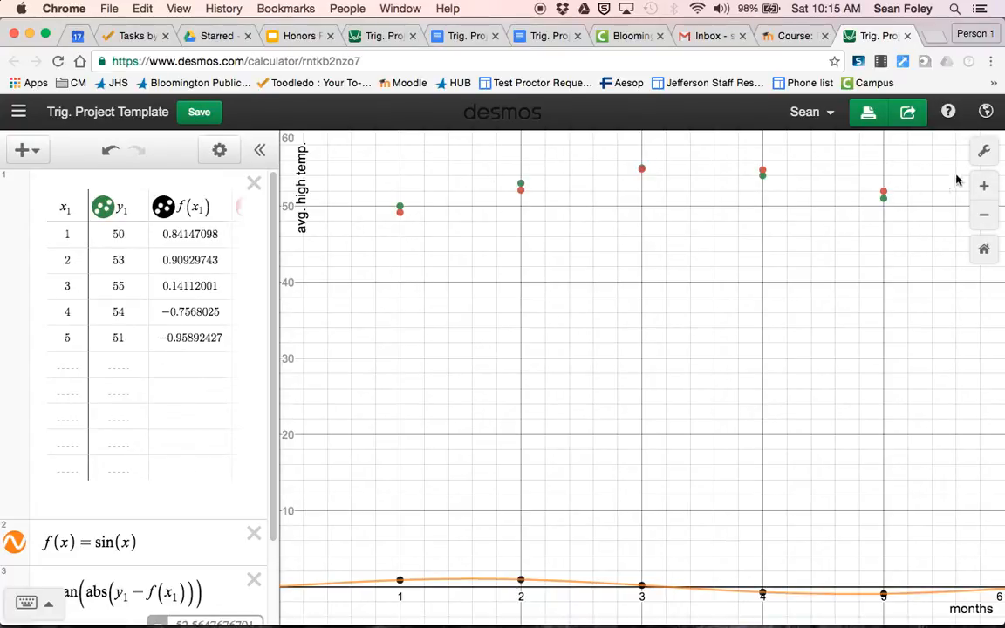
Step: Turn on Projector Mode for the graph and close the graph settings
click(984, 151)
click(911, 162)
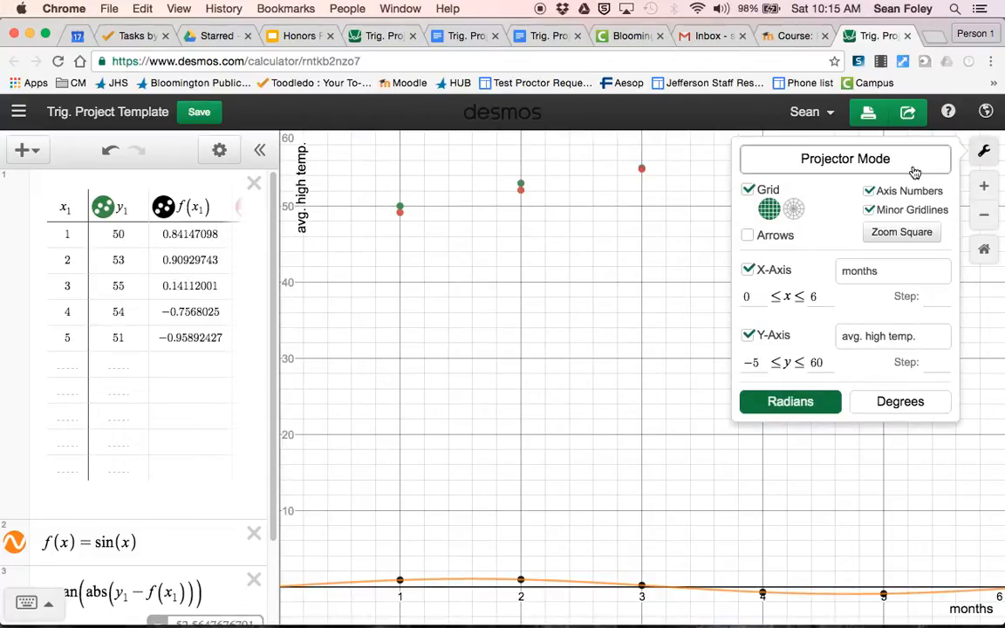
click(617, 313)
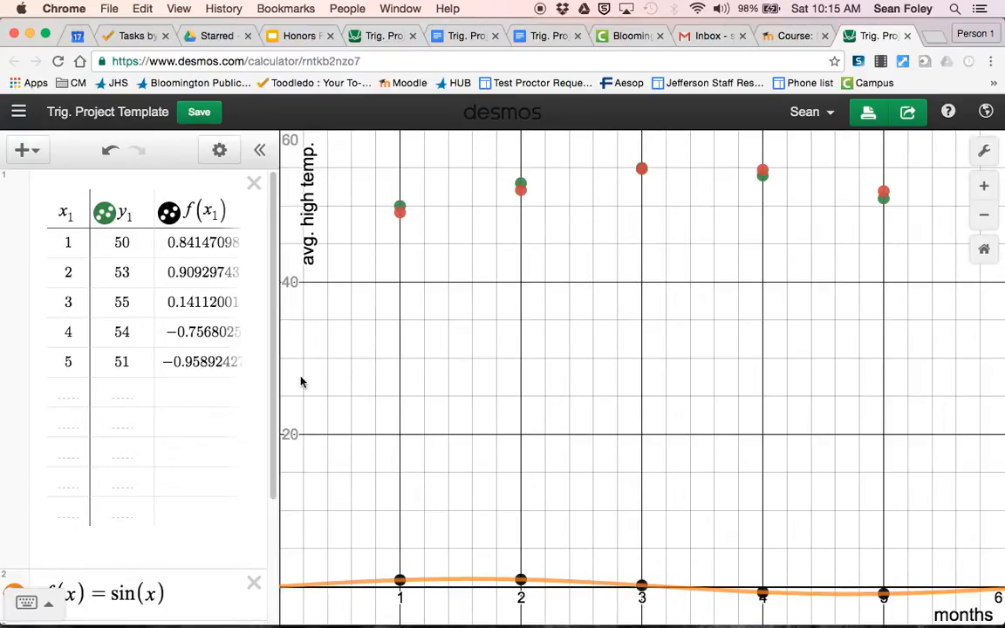
Step: Change the sine function in expression 2 to f(x) = 53 + 2 sin(π/5 (x − 2))
scroll(262, 506, down, 5)
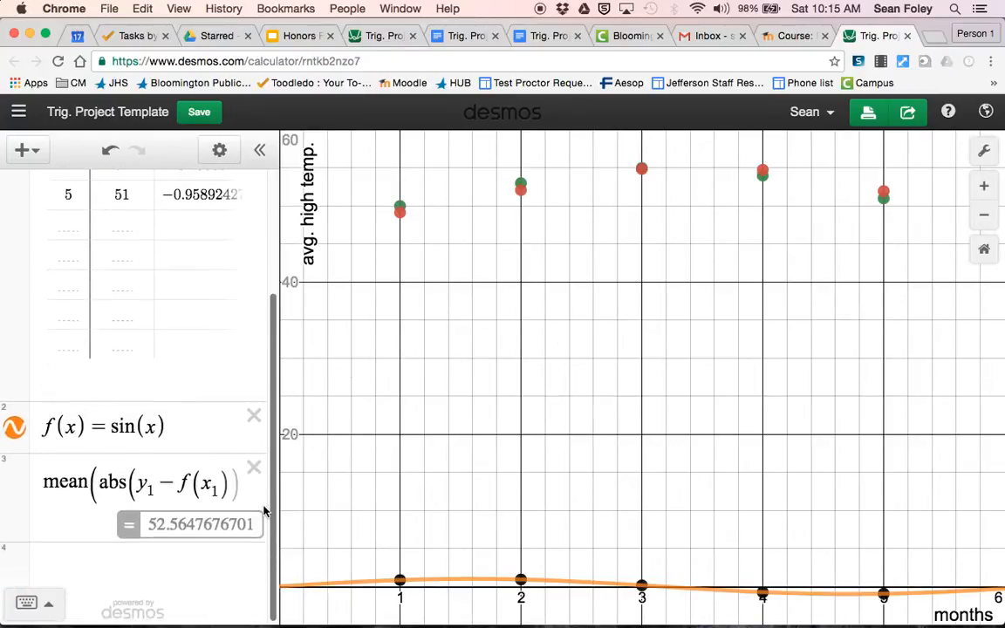
click(111, 430)
text(53 )
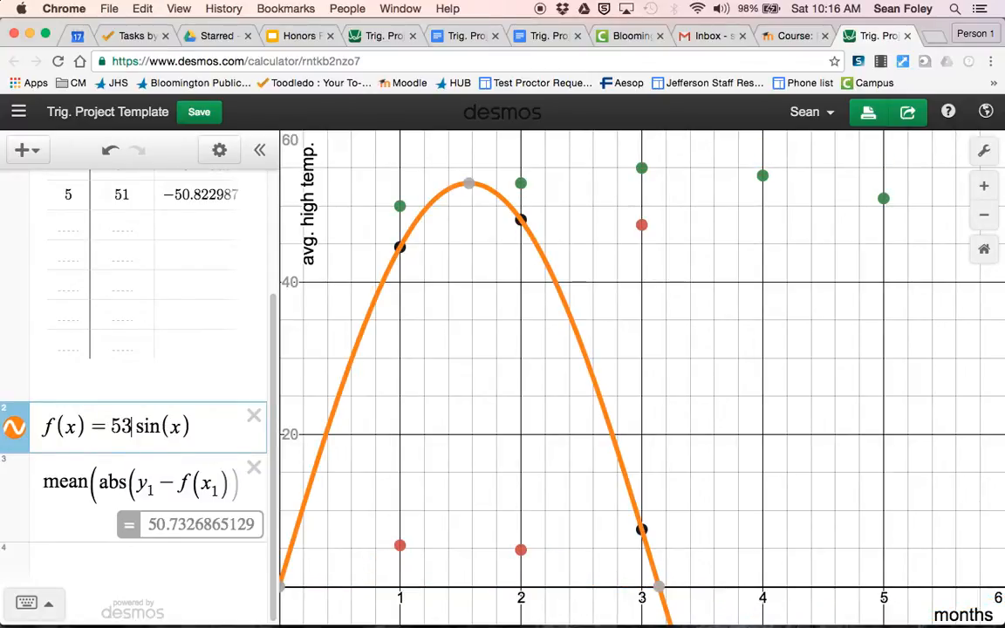
text(+ 2)
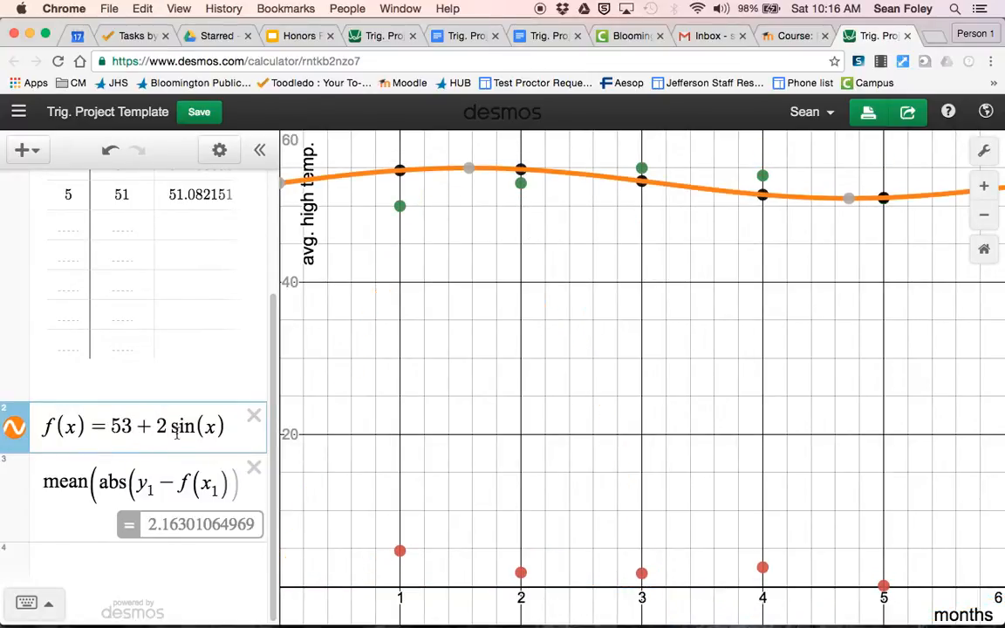
click(194, 426)
text(()
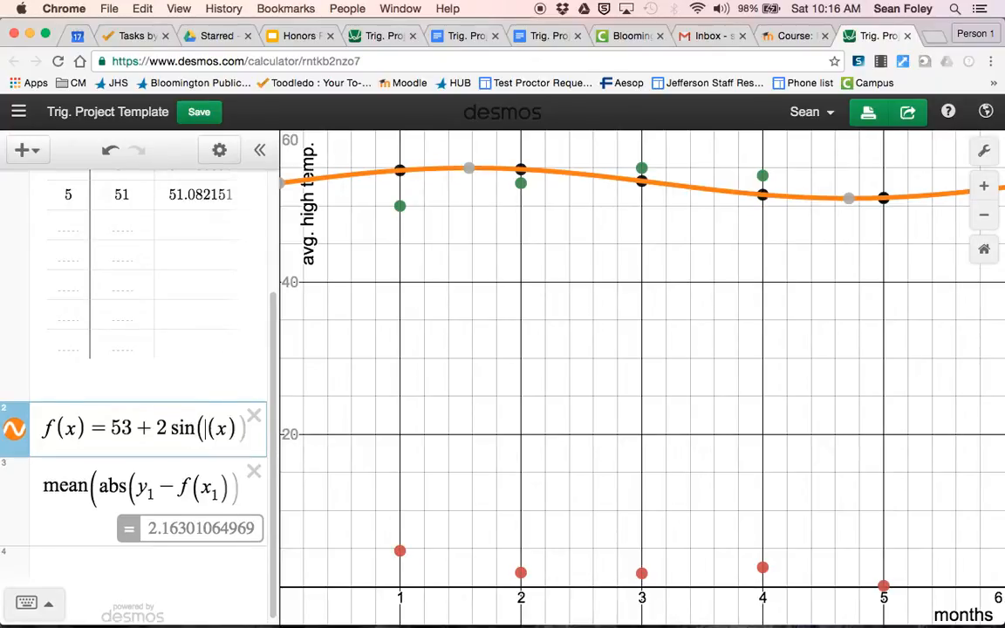
text(pi/5)
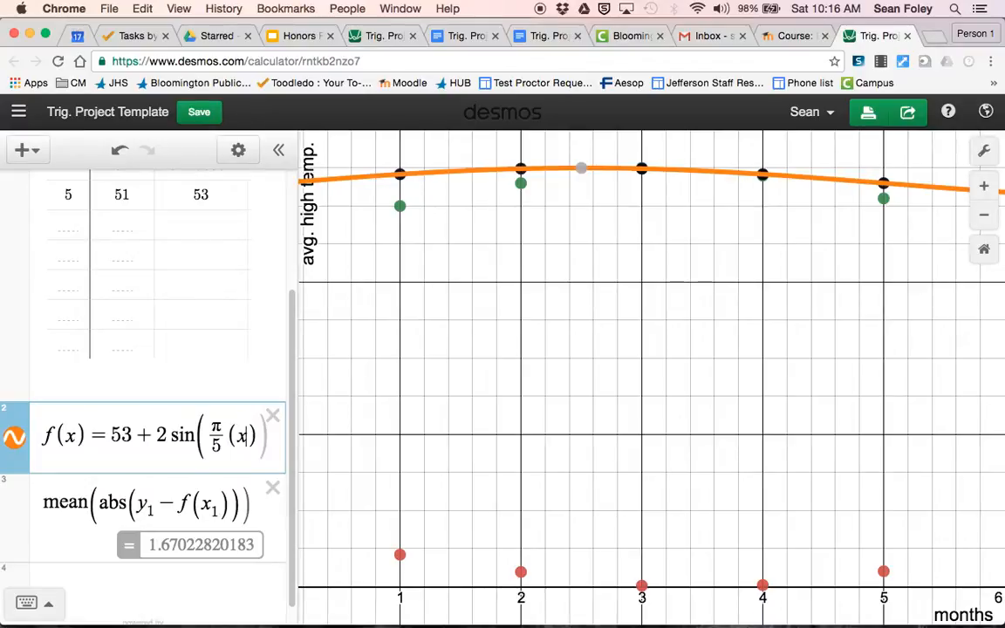
text(-2)
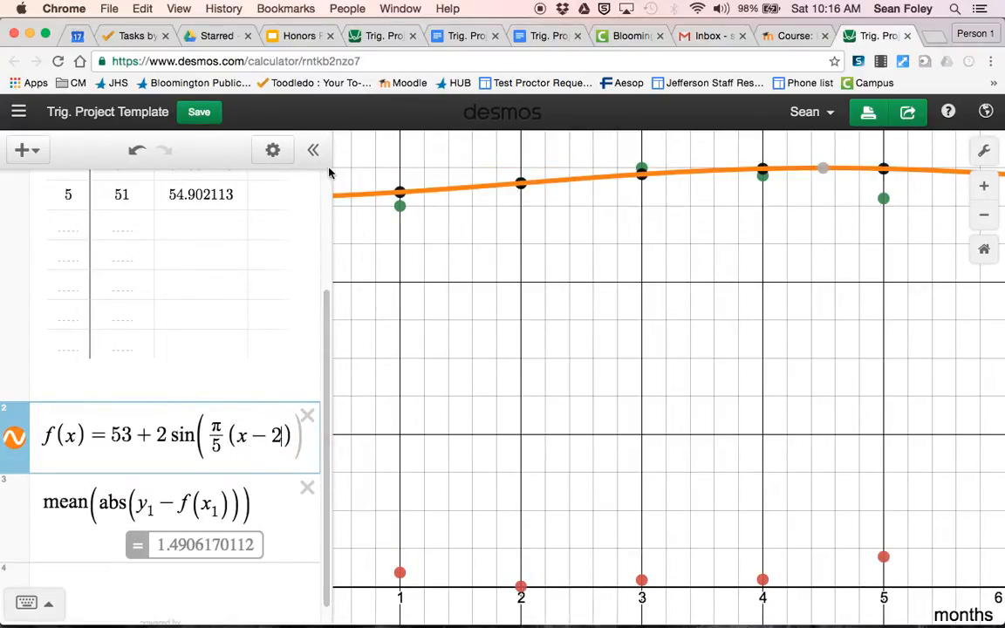
Step: Hide the expression list to view the graph at full width, and show the list again
click(262, 150)
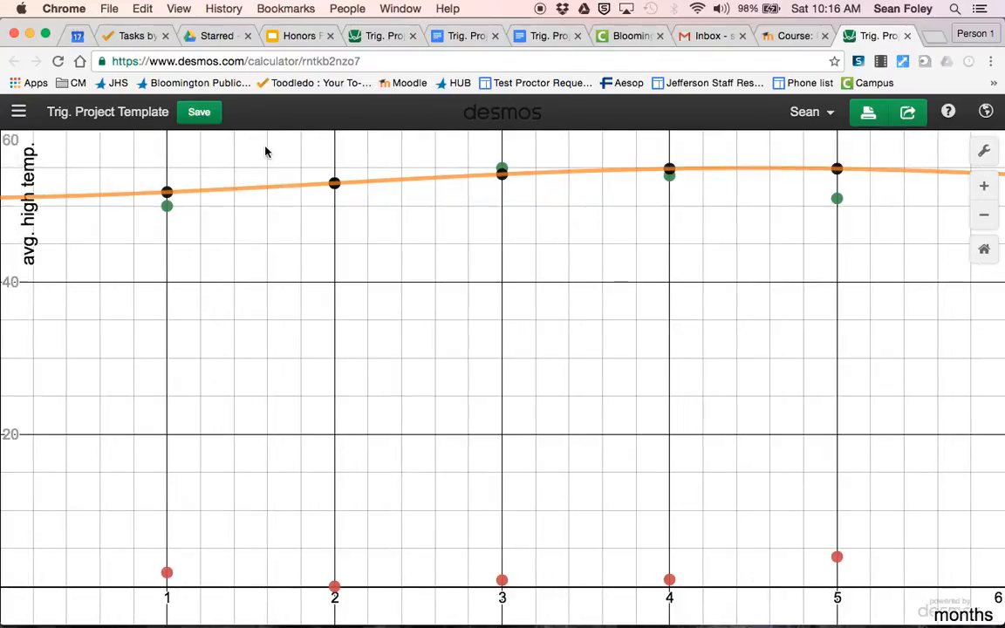
mouse_move(301, 302)
mouse_down()
mouse_move(287, 350)
mouse_move(250, 364)
mouse_move(285, 352)
mouse_move(314, 311)
mouse_up()
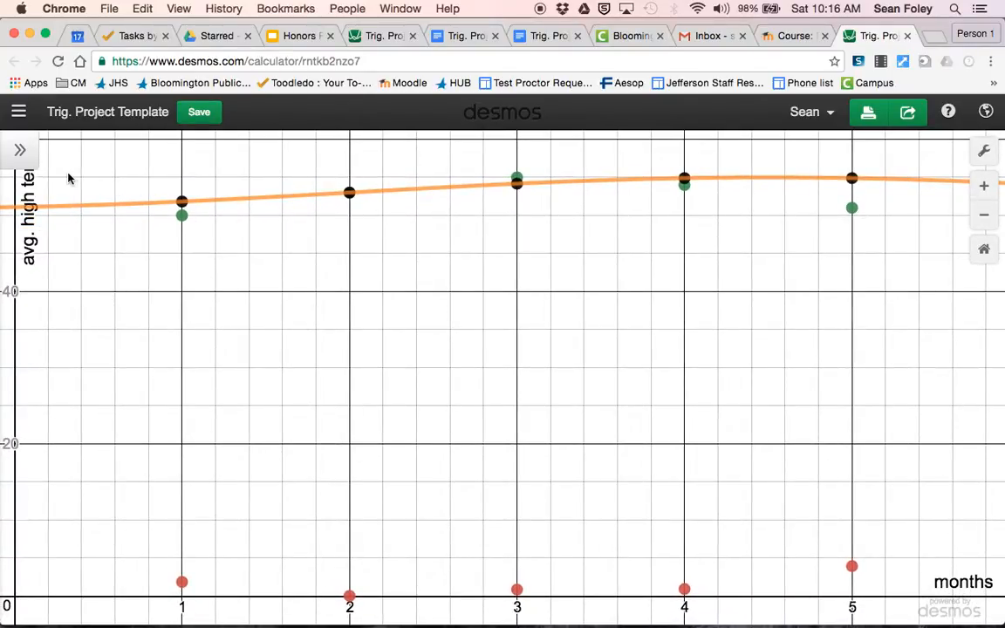
click(21, 151)
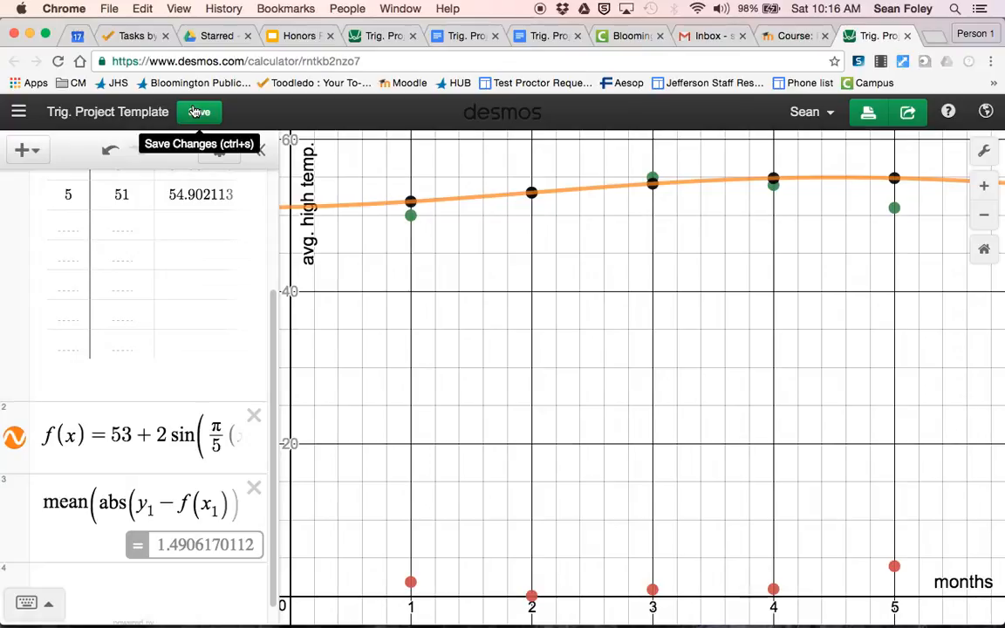
Step: Save the graph under the title "Trig. Project Template - " followed by the teacher's name
click(139, 109)
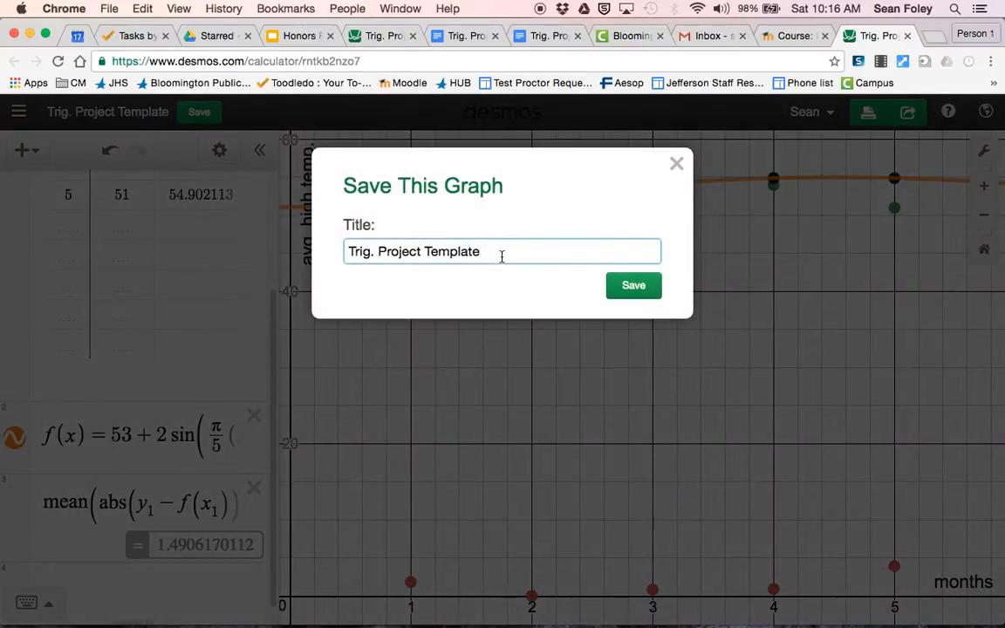
text(- Mr. Foley)
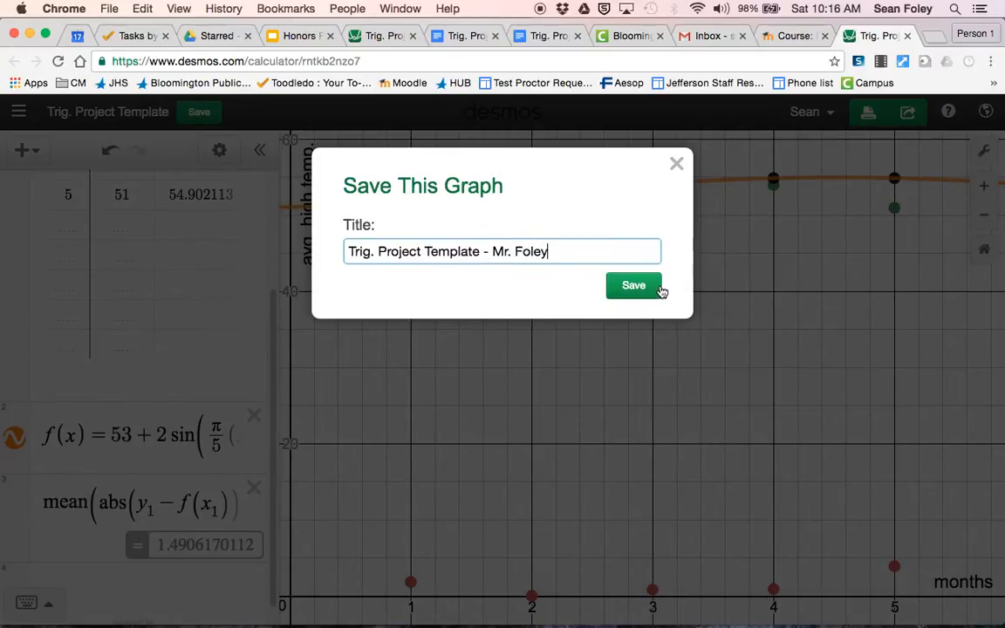
click(656, 288)
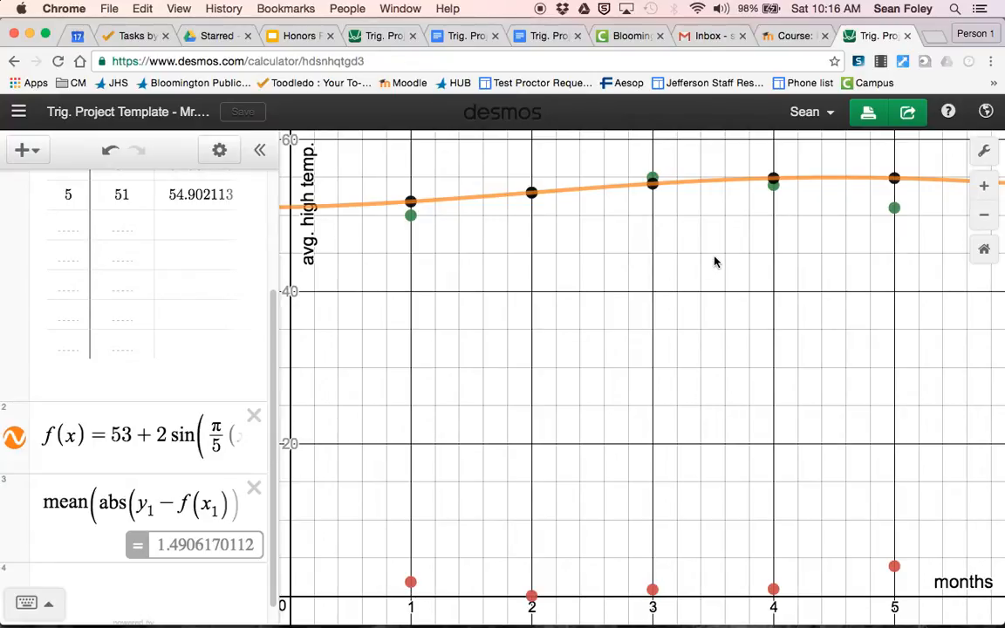
Step: Open the graph's sharing options, select the full share link, and close the options
click(908, 116)
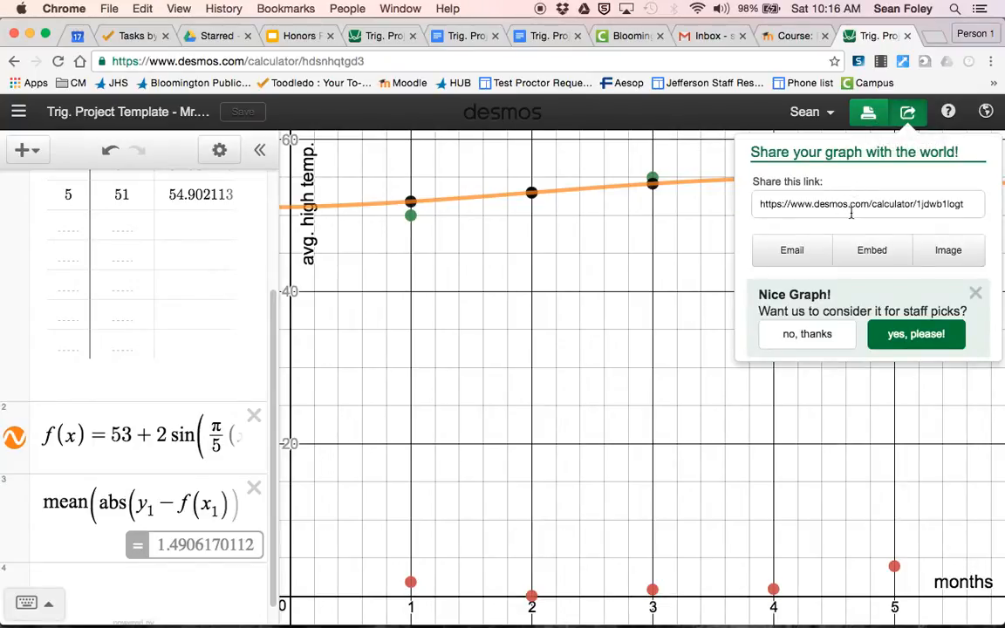
click(960, 203)
drag(960, 203, 749, 210)
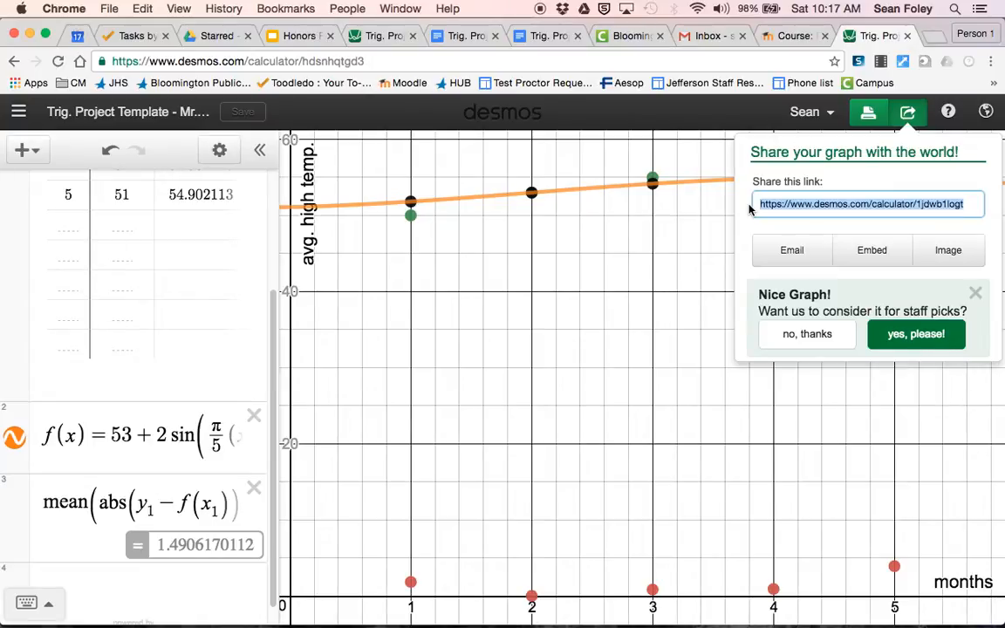
click(905, 122)
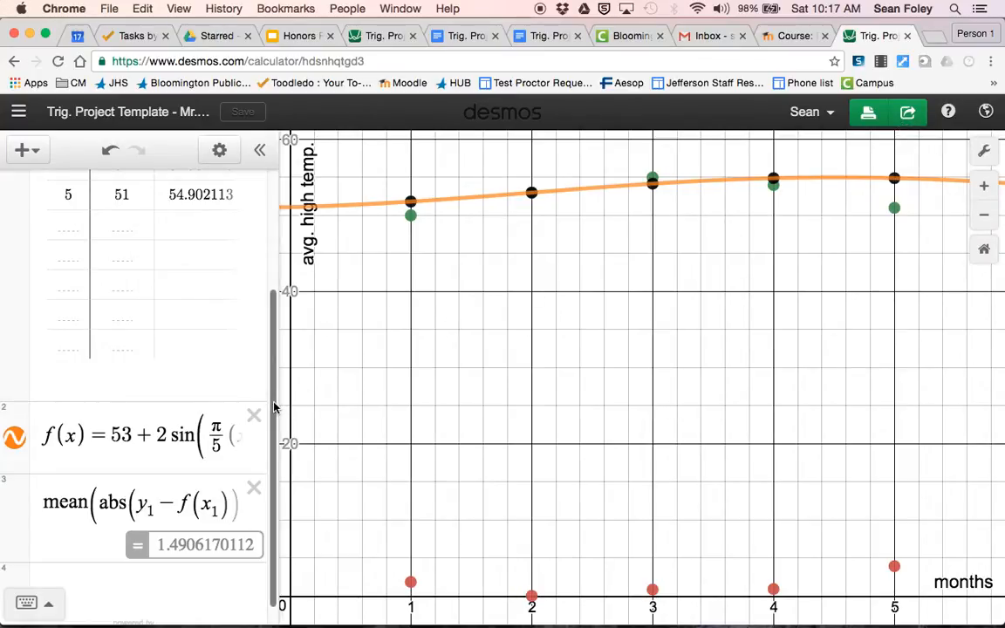
Step: Expand the data table, try an amplitude of 2.5 in the sine function, and restore the amplitude to 2
drag(274, 407, 278, 305)
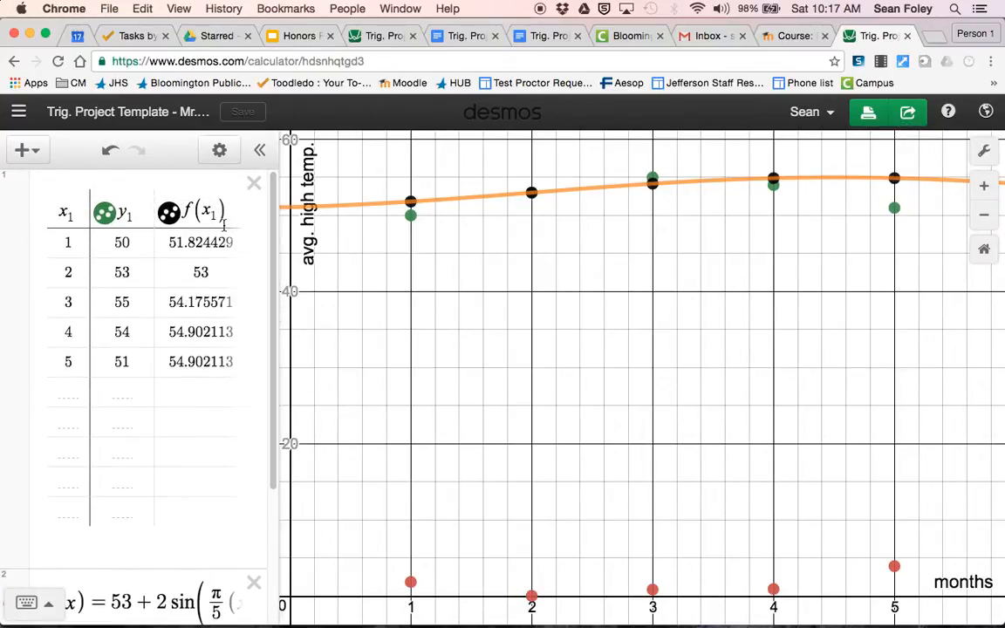
click(233, 447)
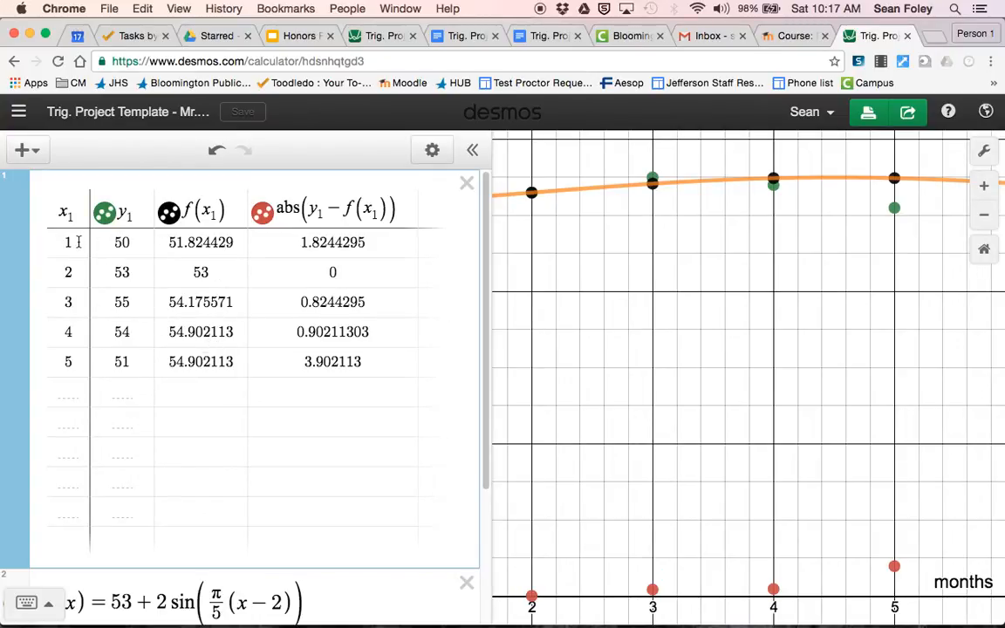
click(166, 602)
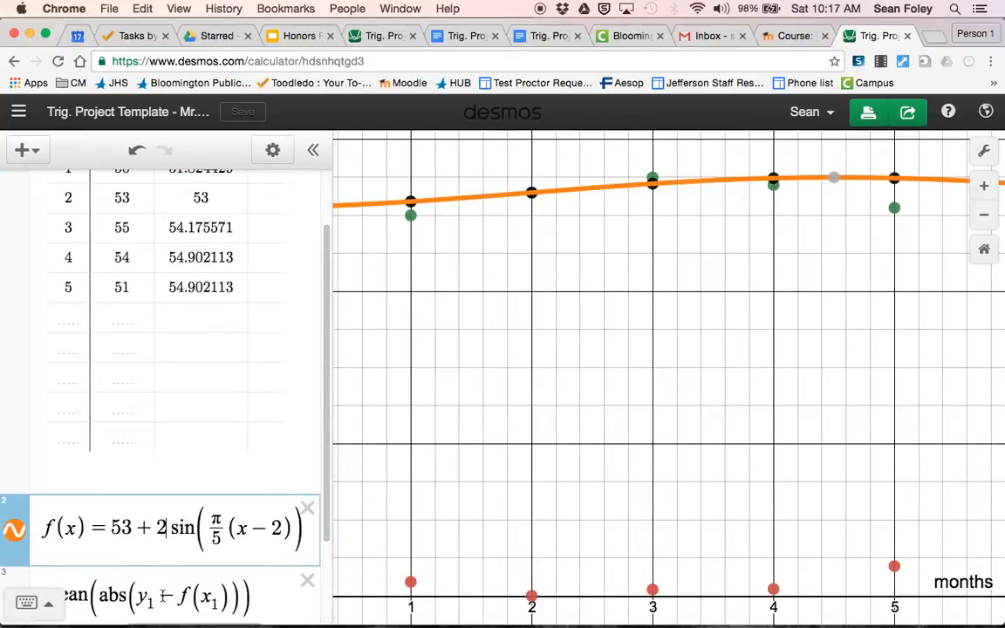
text(.5)
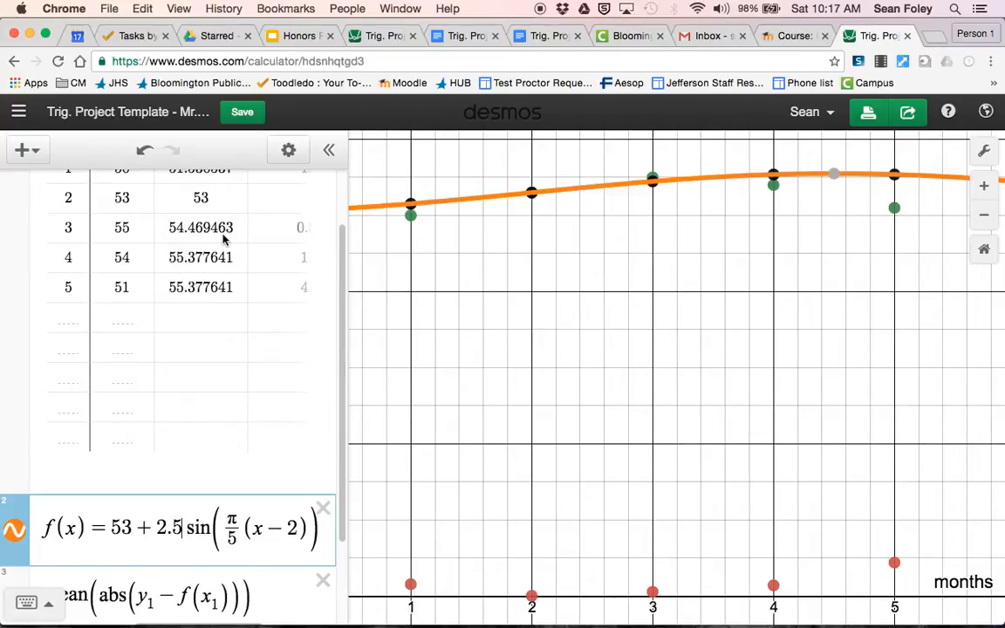
key(BackSpace)
key(BackSpace)
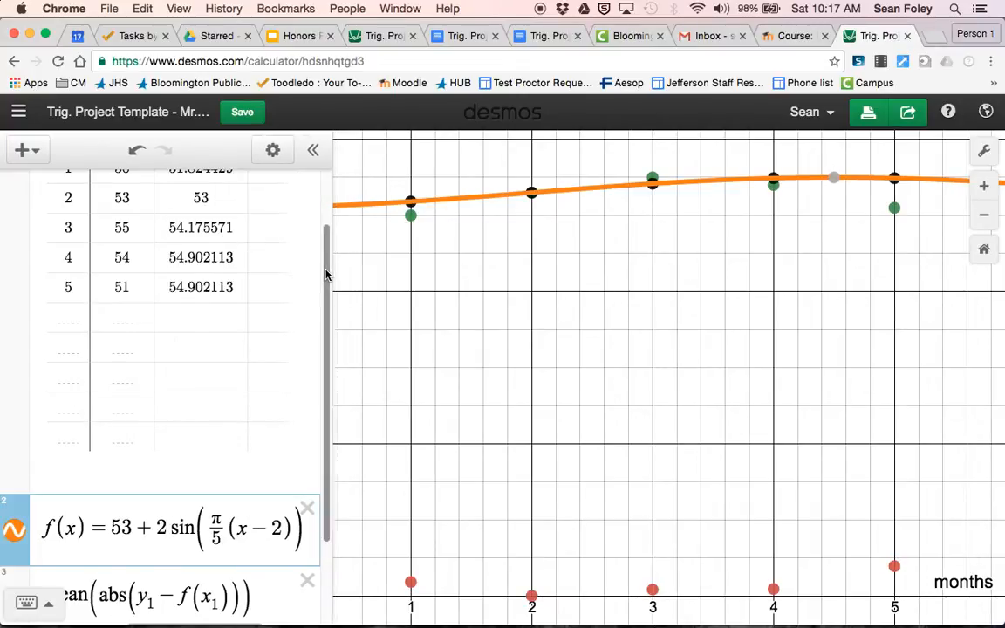
Step: Examine the table's f(x₁) and abs(y₁ − f(x₁)) columns and the mean absolute error in expression 3
scroll(325, 275, up, 1)
click(270, 279)
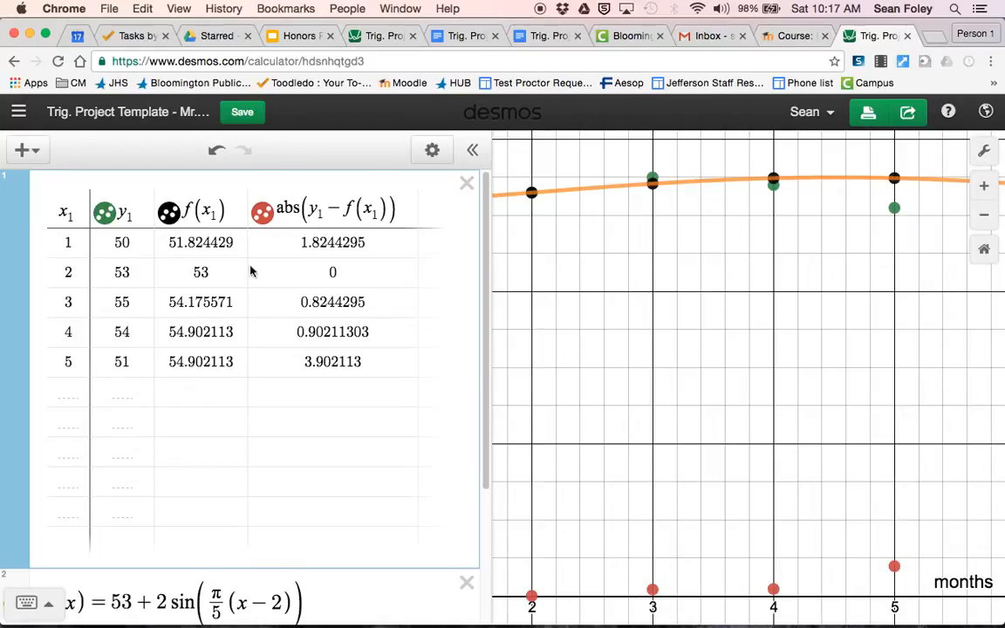
click(533, 324)
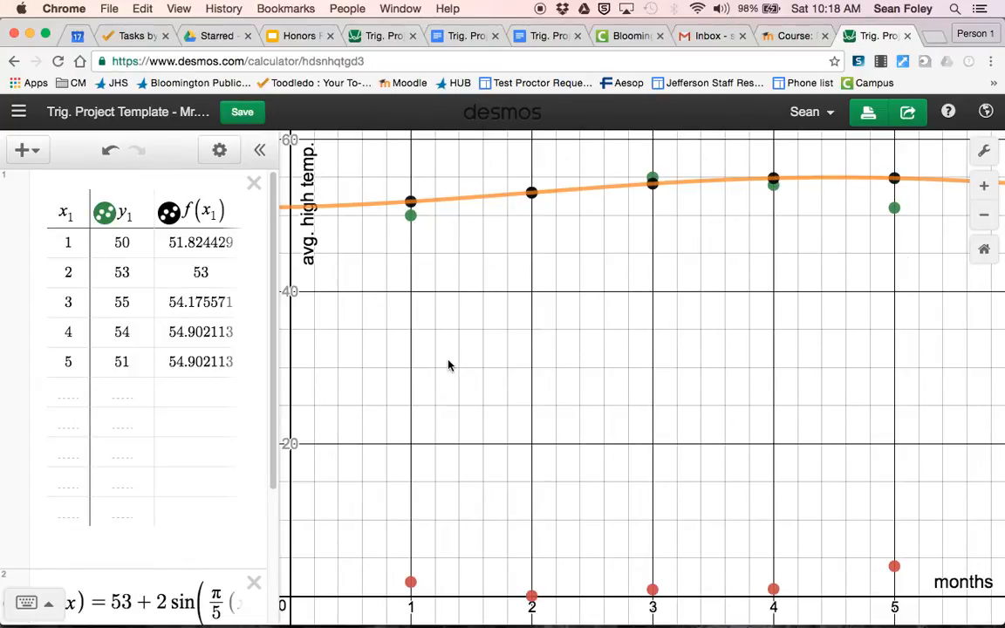
click(251, 471)
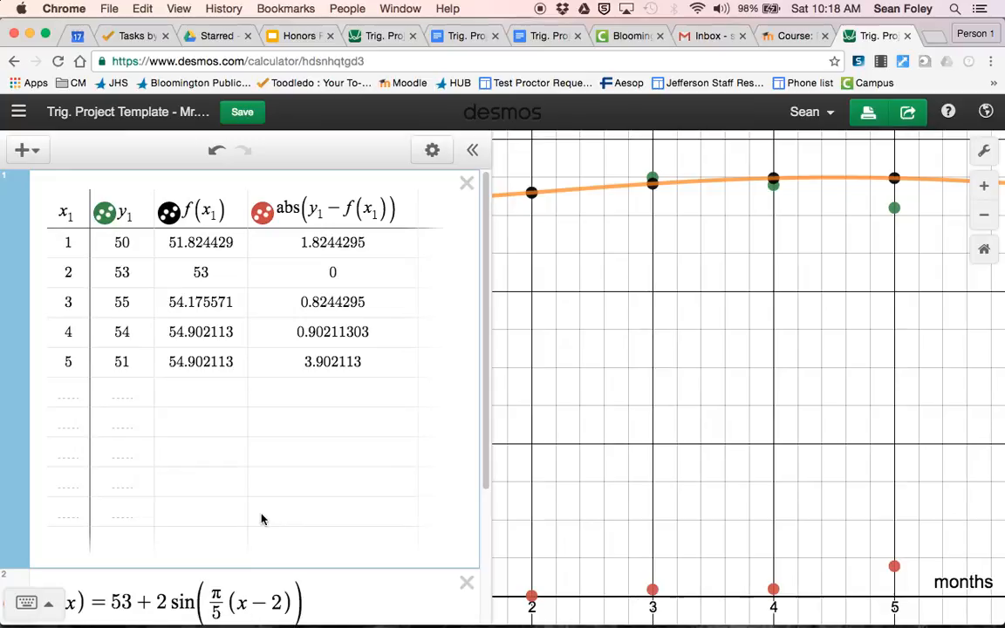
scroll(262, 518, down, 2)
scroll(261, 519, down, 2)
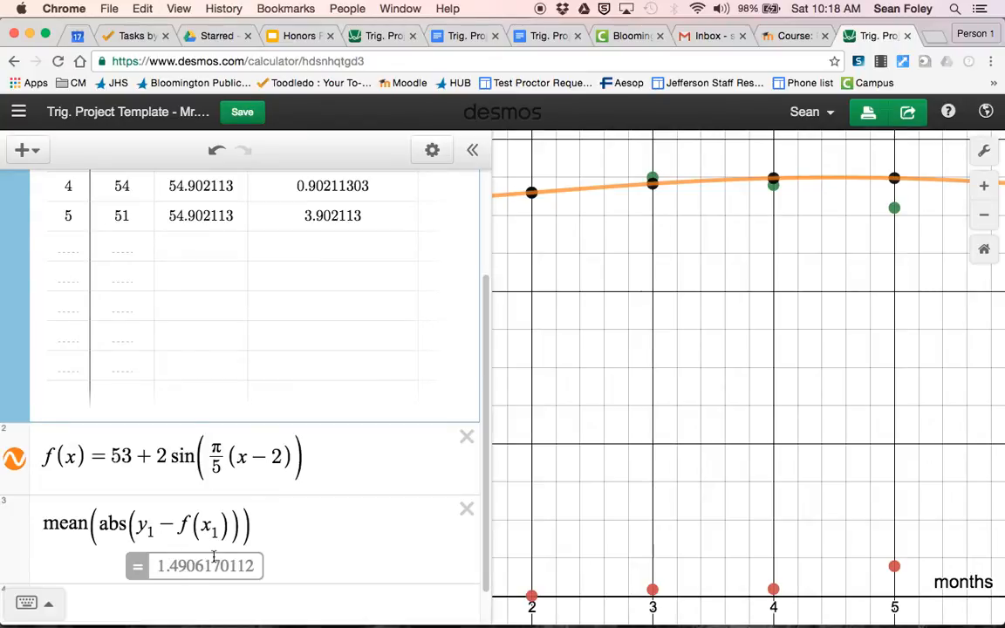
Step: Try 5.5 as the divisor of π in the sine function and remove the added decimal
click(218, 468)
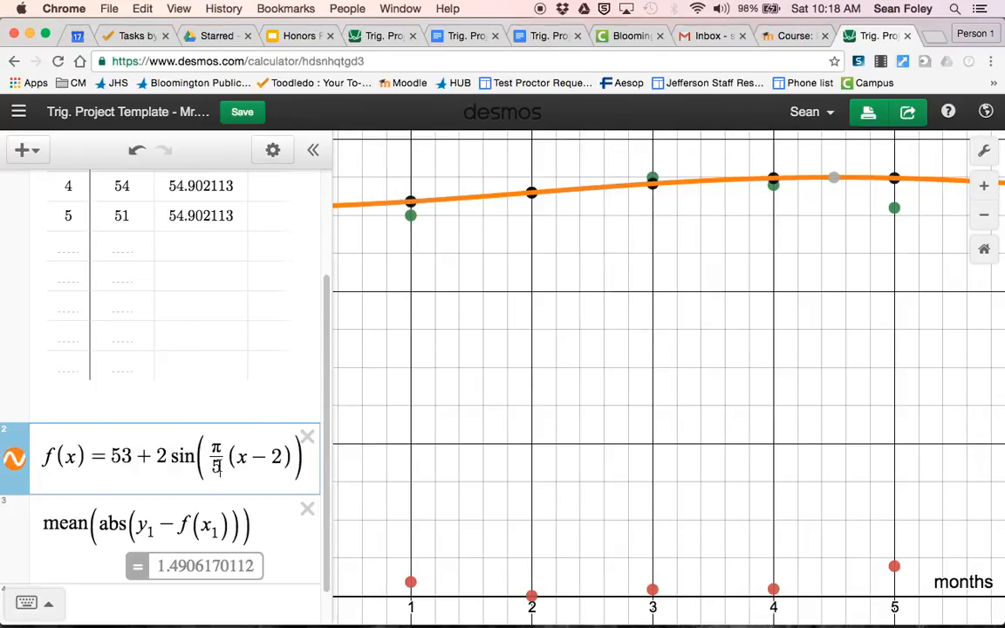
text(.5)
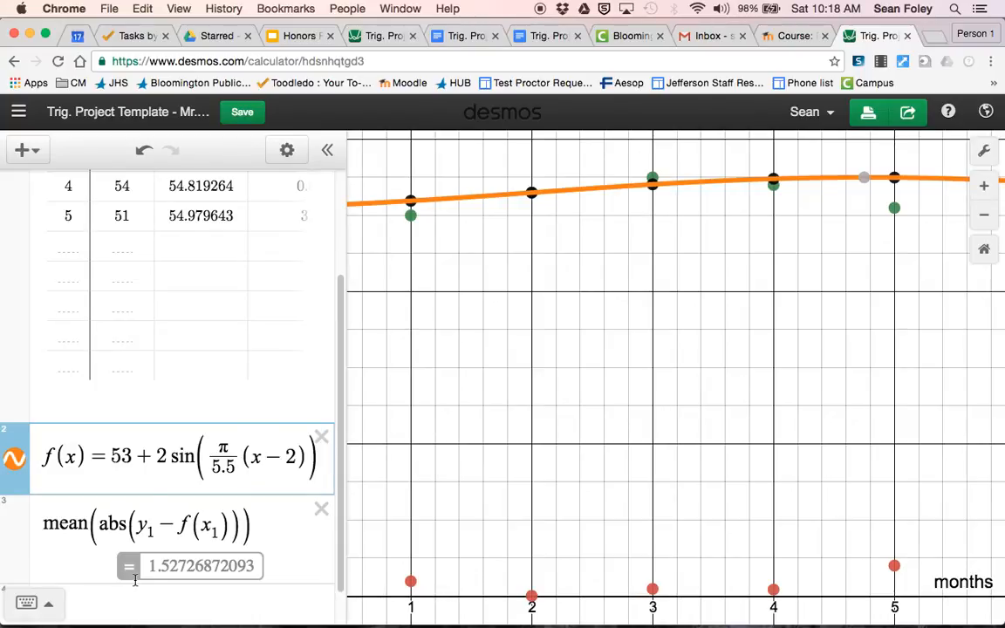
key(BackSpace)
key(BackSpace)
Step: Set the divisor of π in the sine function to 4.5 and return to the data table
text(4.5)
key(BackSpace)
key(BackSpace)
key(BackSpace)
key(BackSpace)
text(4.5)
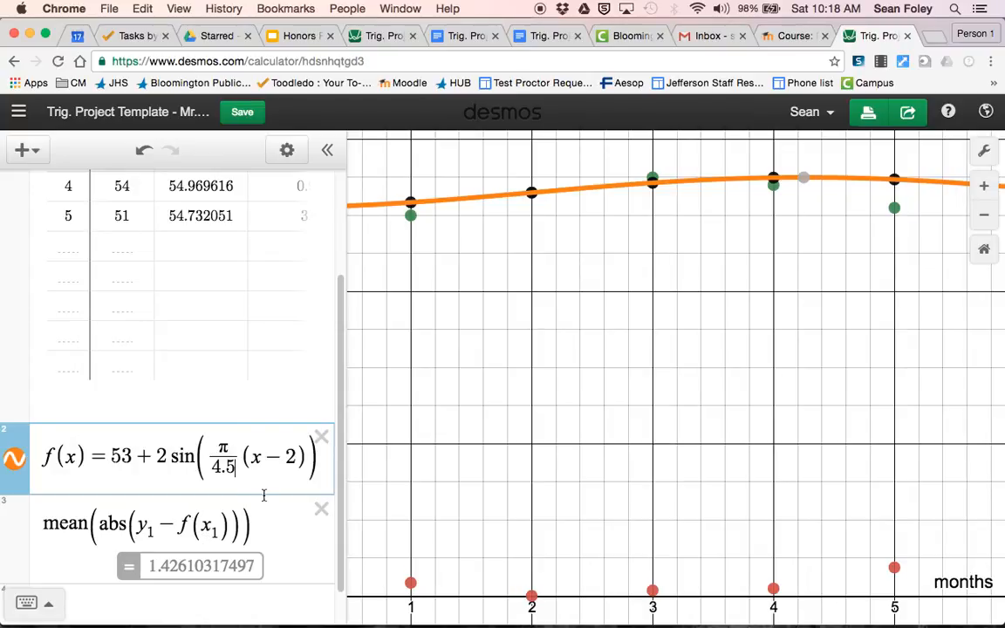
drag(341, 405, 348, 280)
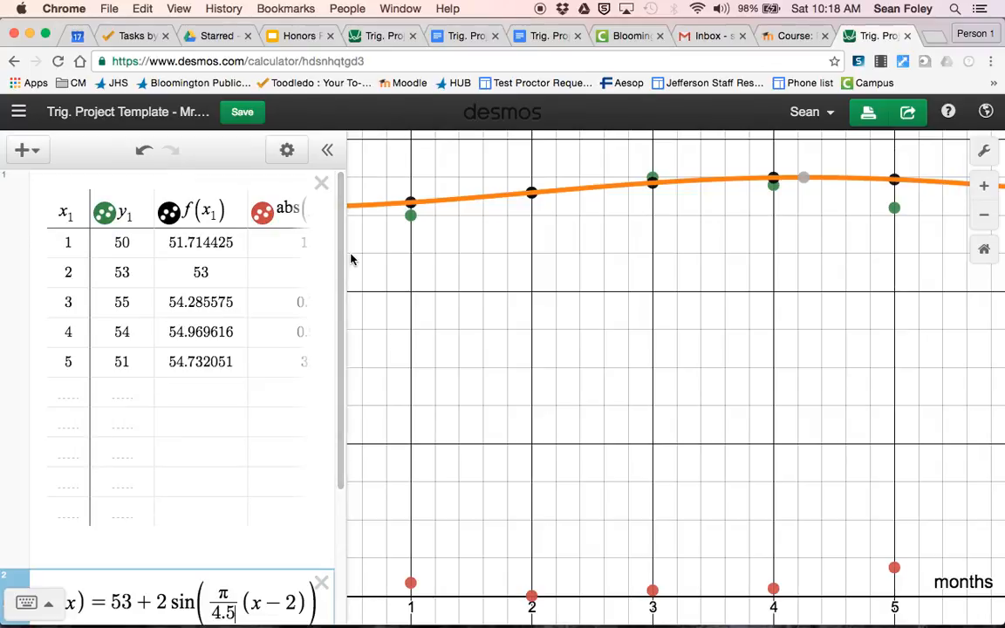